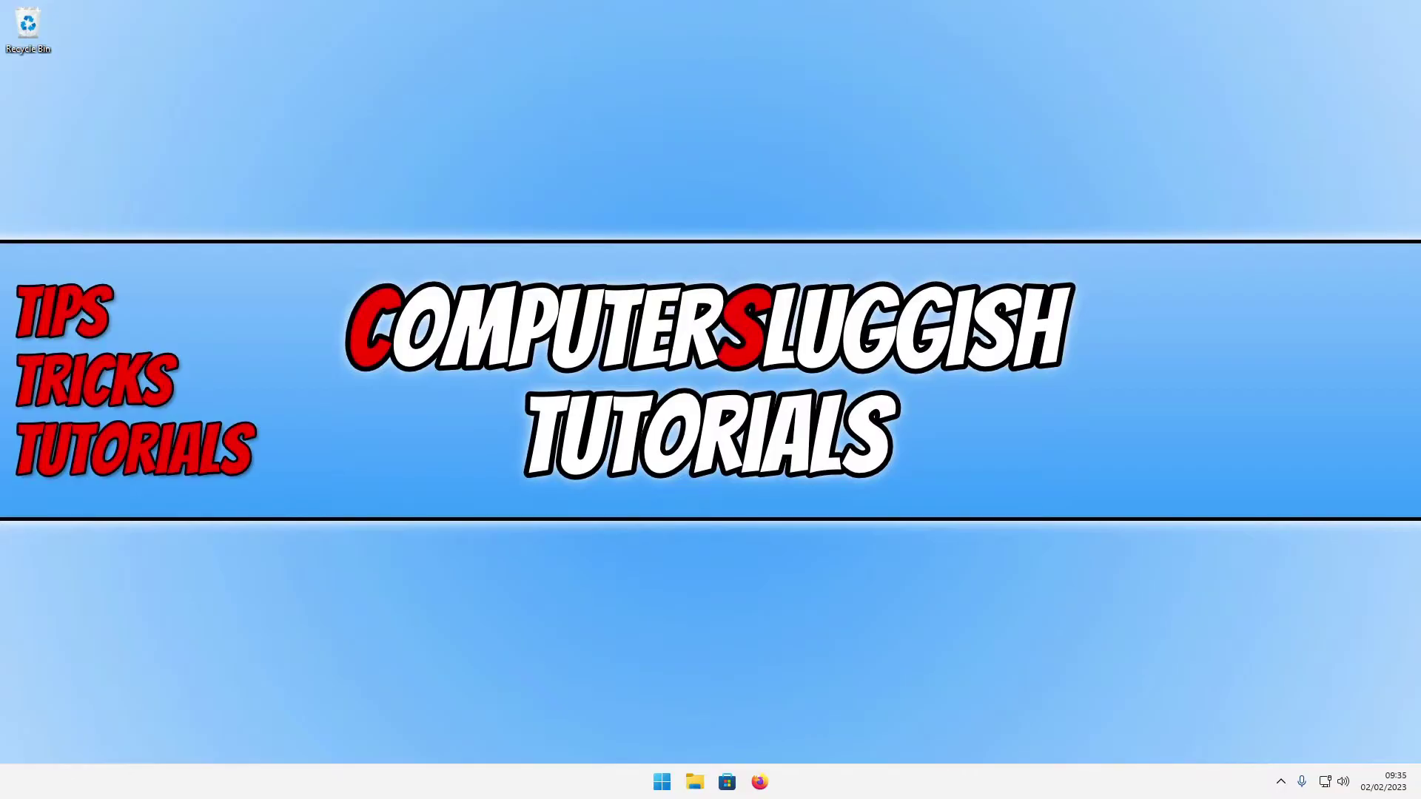
# - Open Display settings from the desktop's right-click menu
pyautogui.rightClick(505, 174)
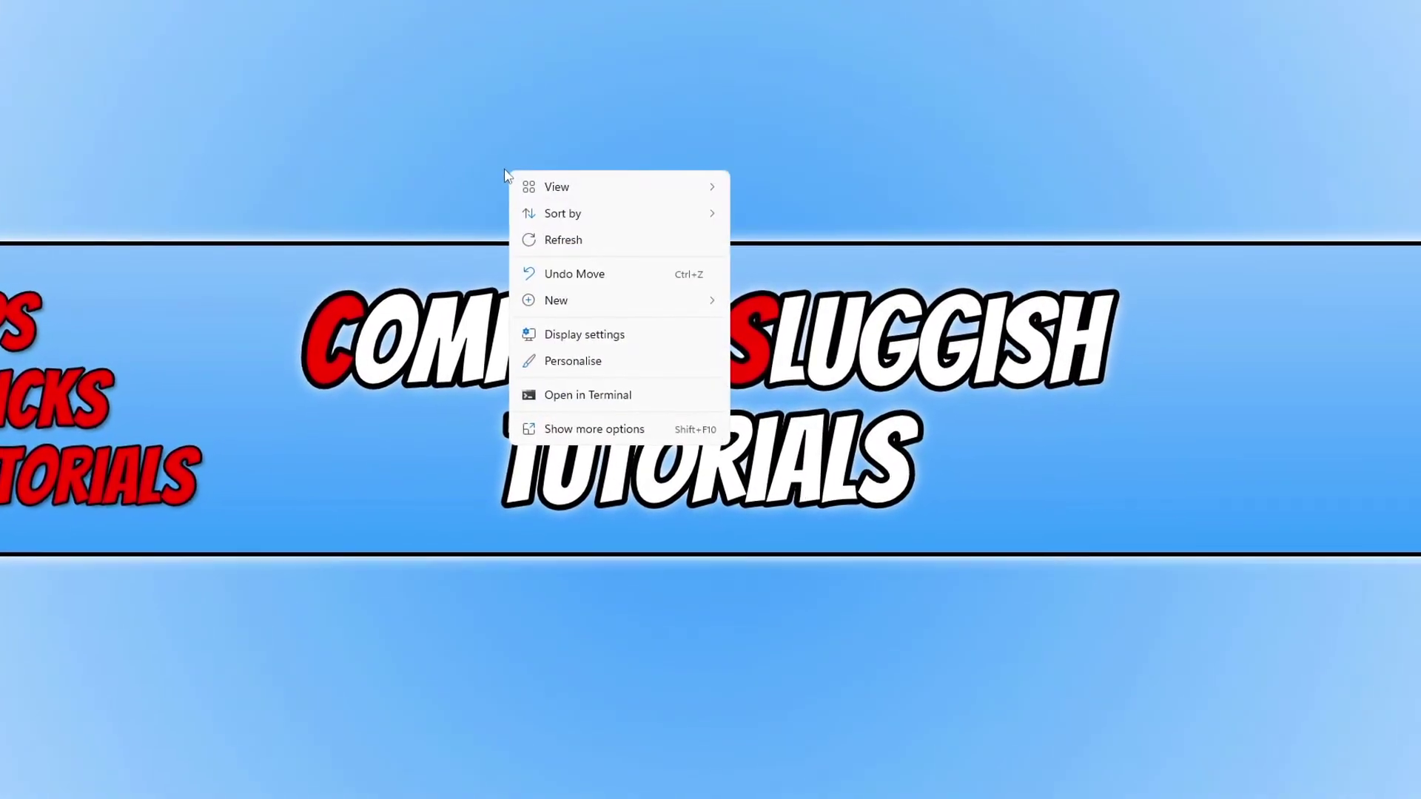
pyautogui.click(679, 337)
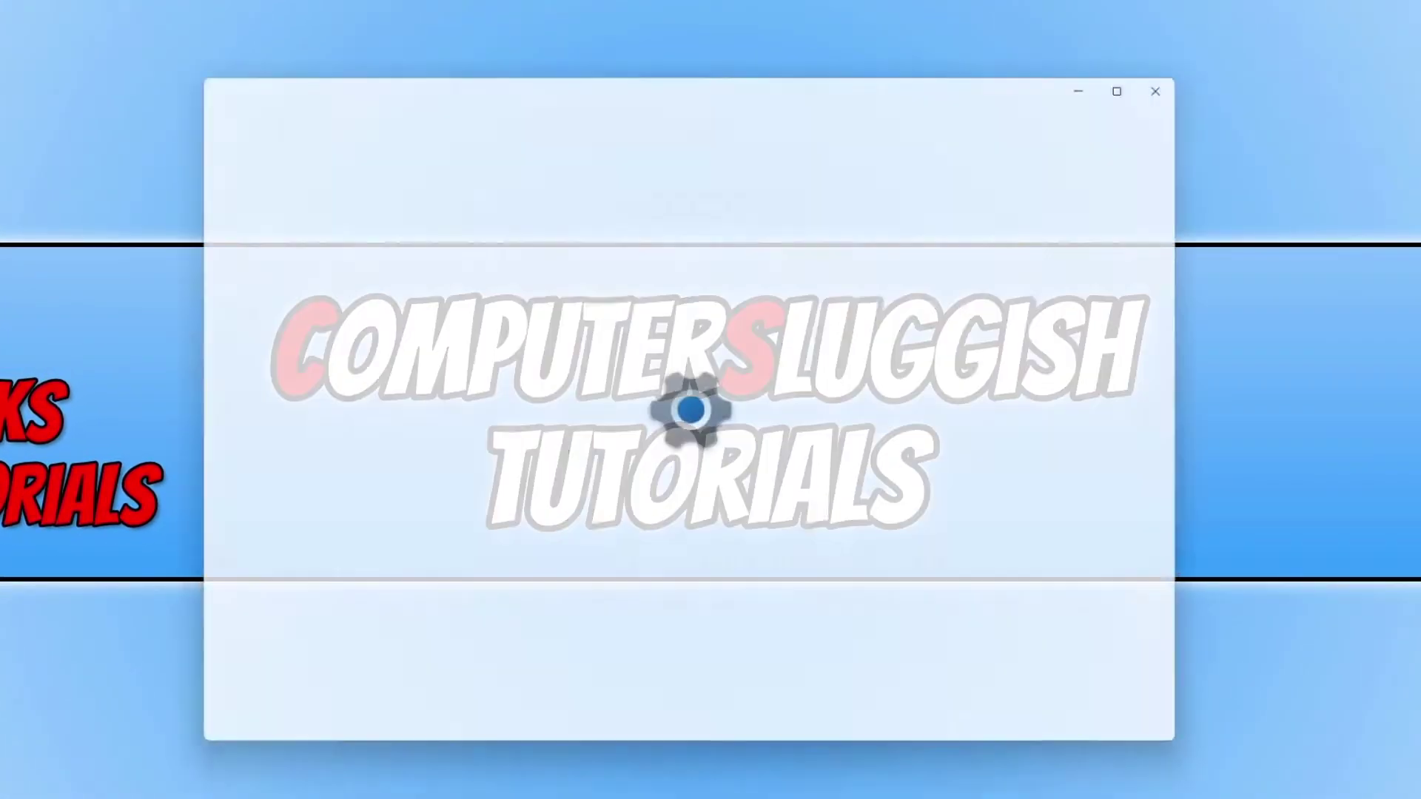
pyautogui.scroll(-5, 1123, 485)
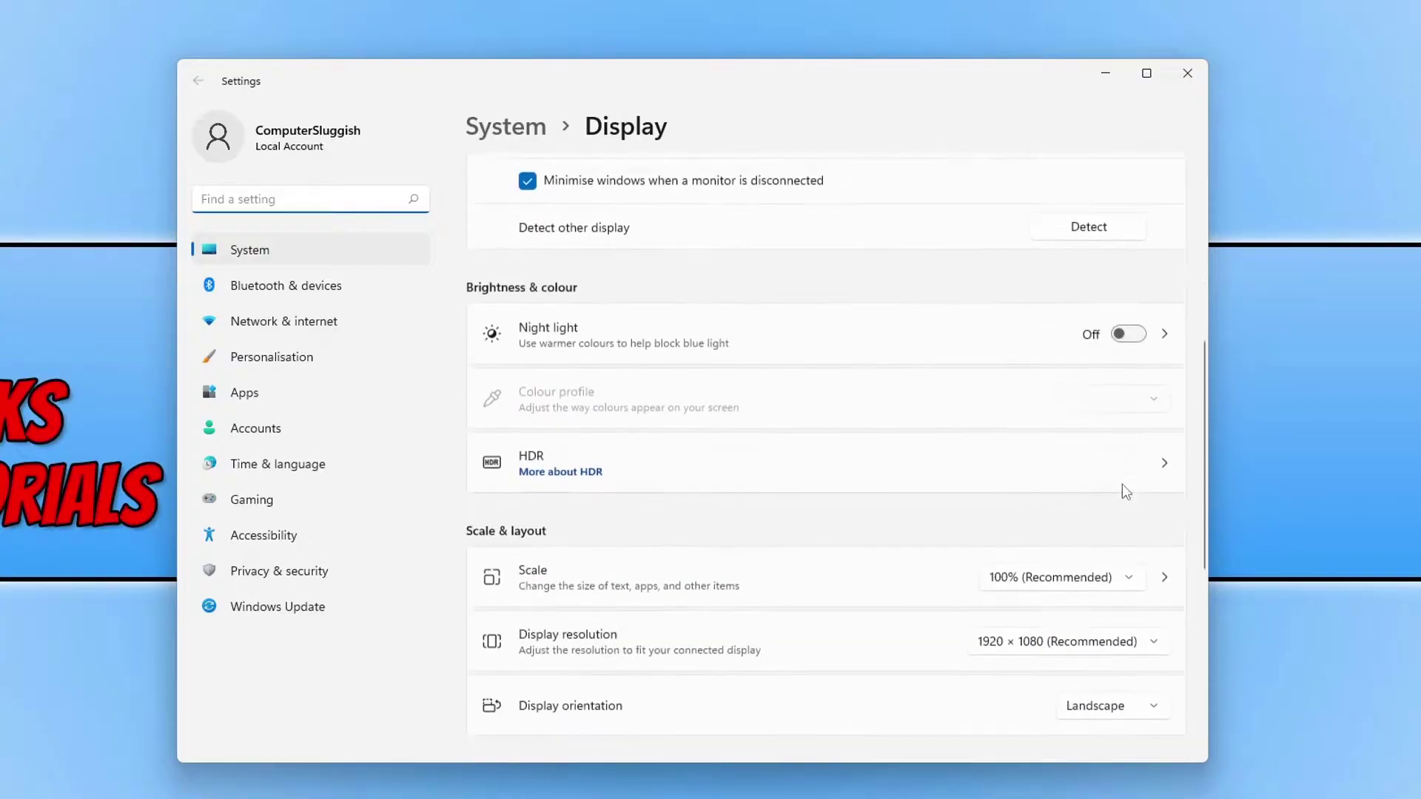
pyautogui.scroll(-2, 1122, 484)
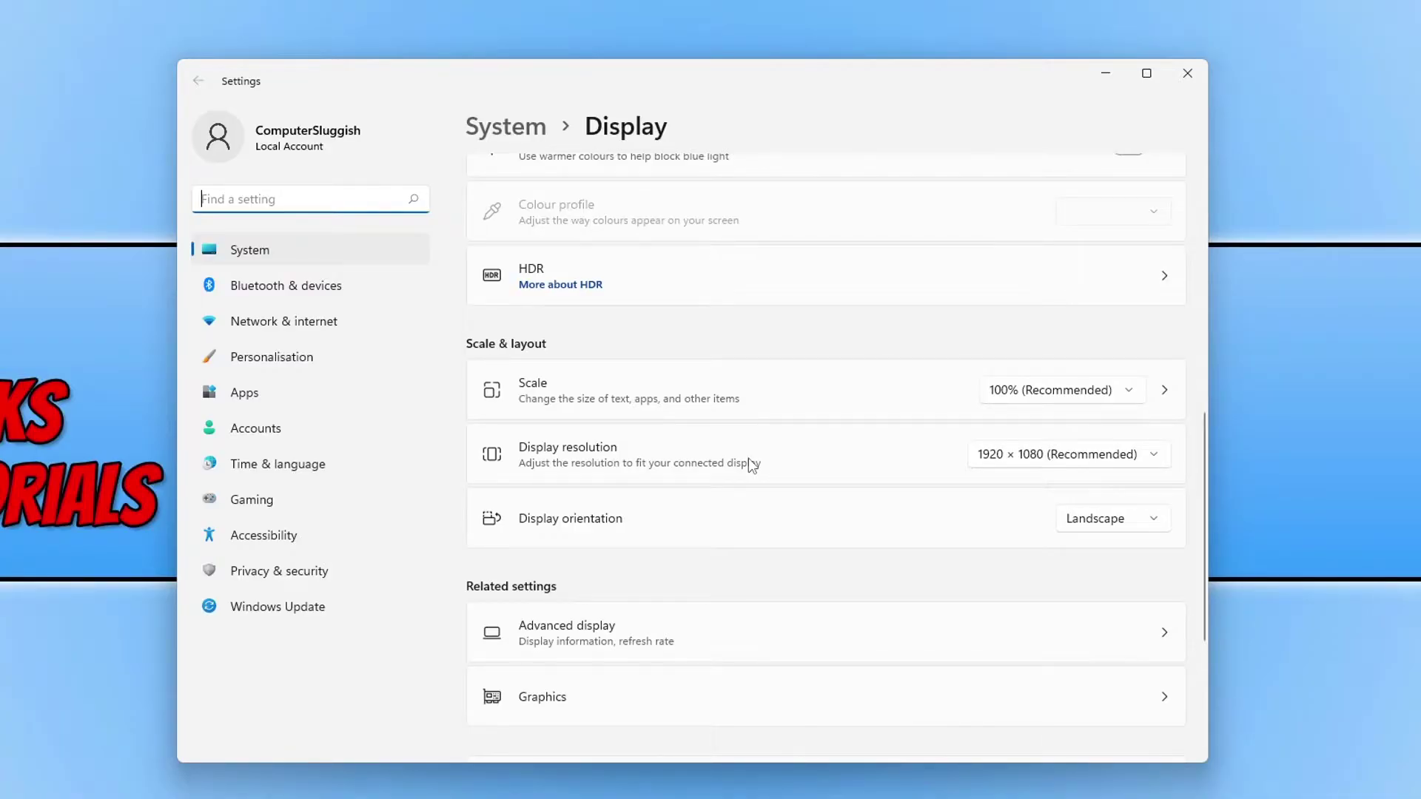
pyautogui.click(1023, 454)
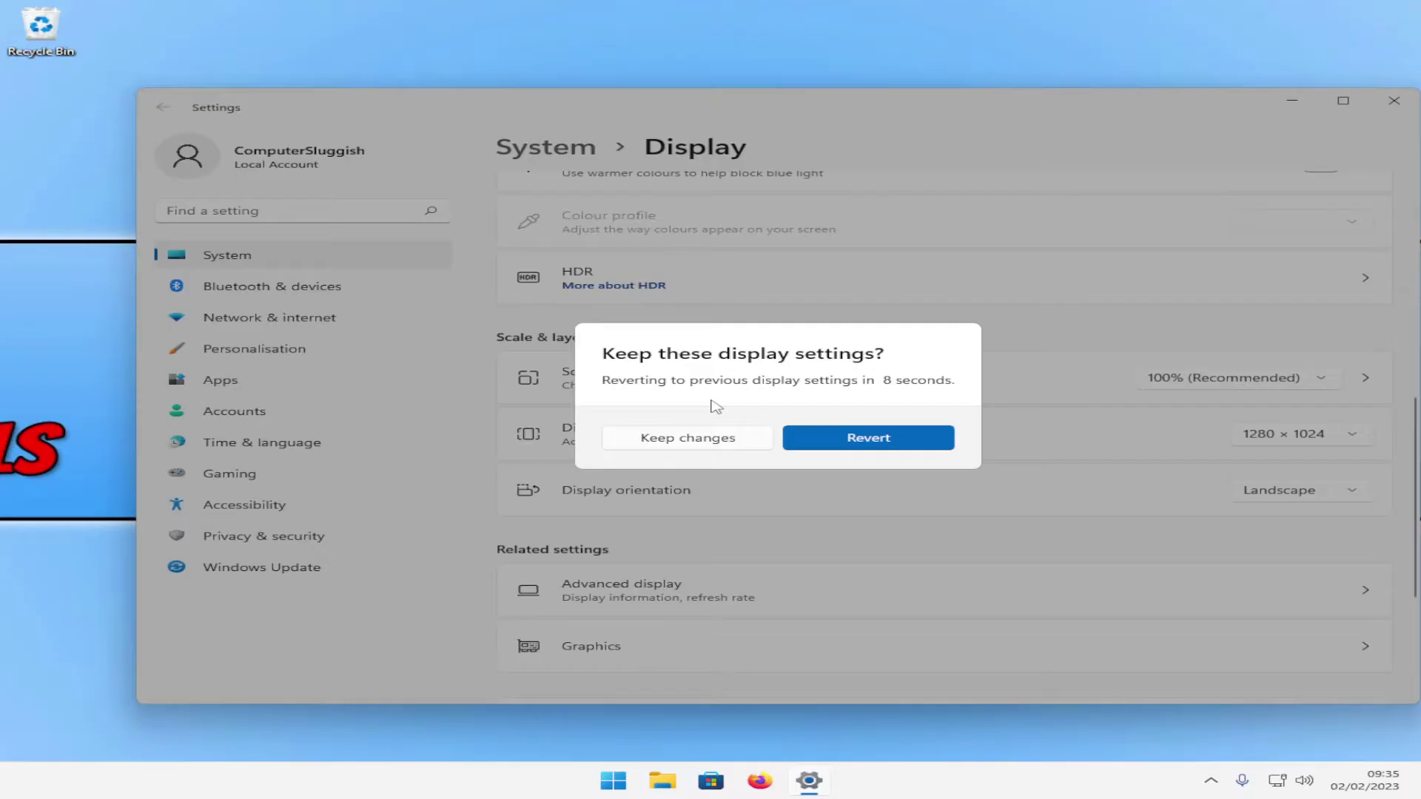
# - Confirm keeping the new 1280 × 1024 resolution
pyautogui.click(669, 442)
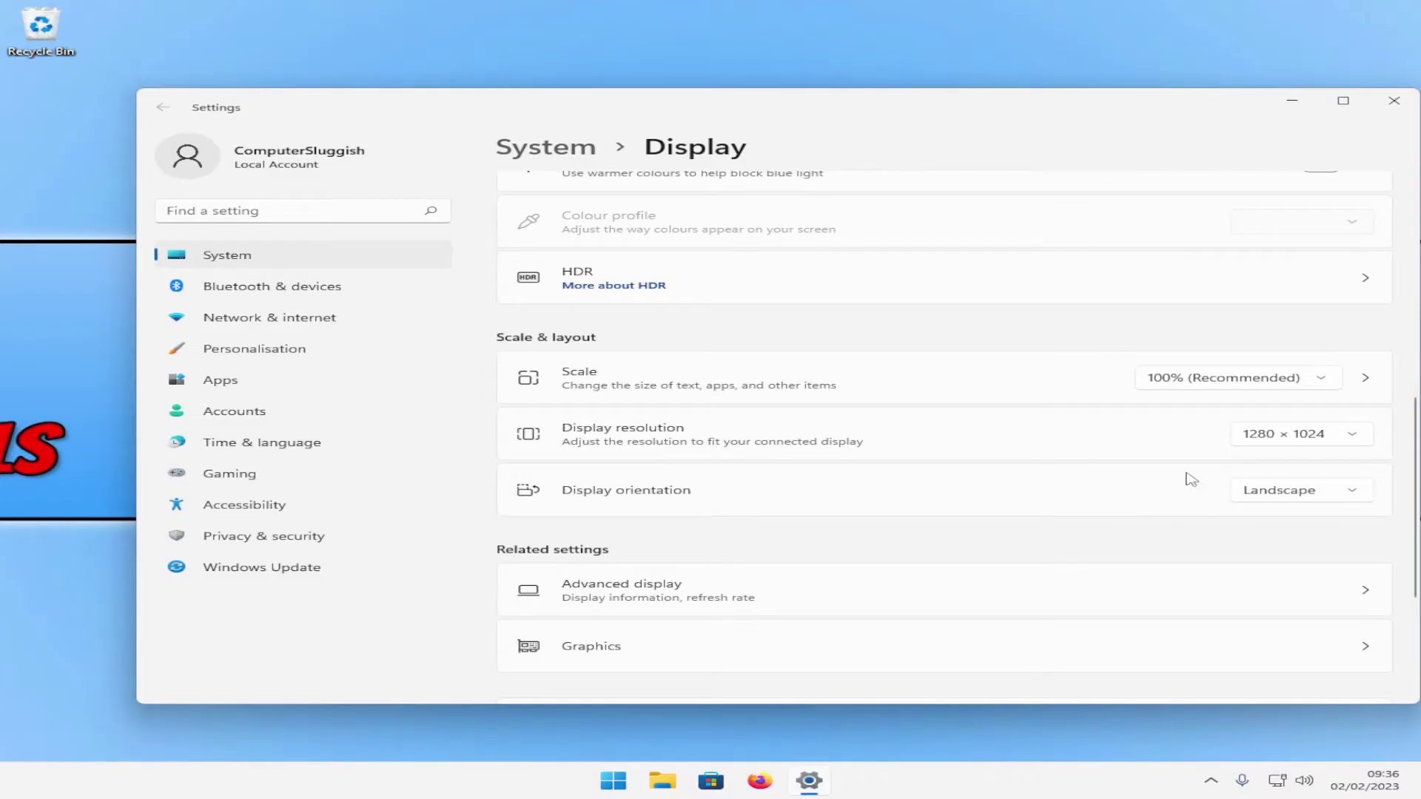
# - Open the Display resolution list to choose 1920 × 1080 (Recommended)
pyautogui.click(1300, 441)
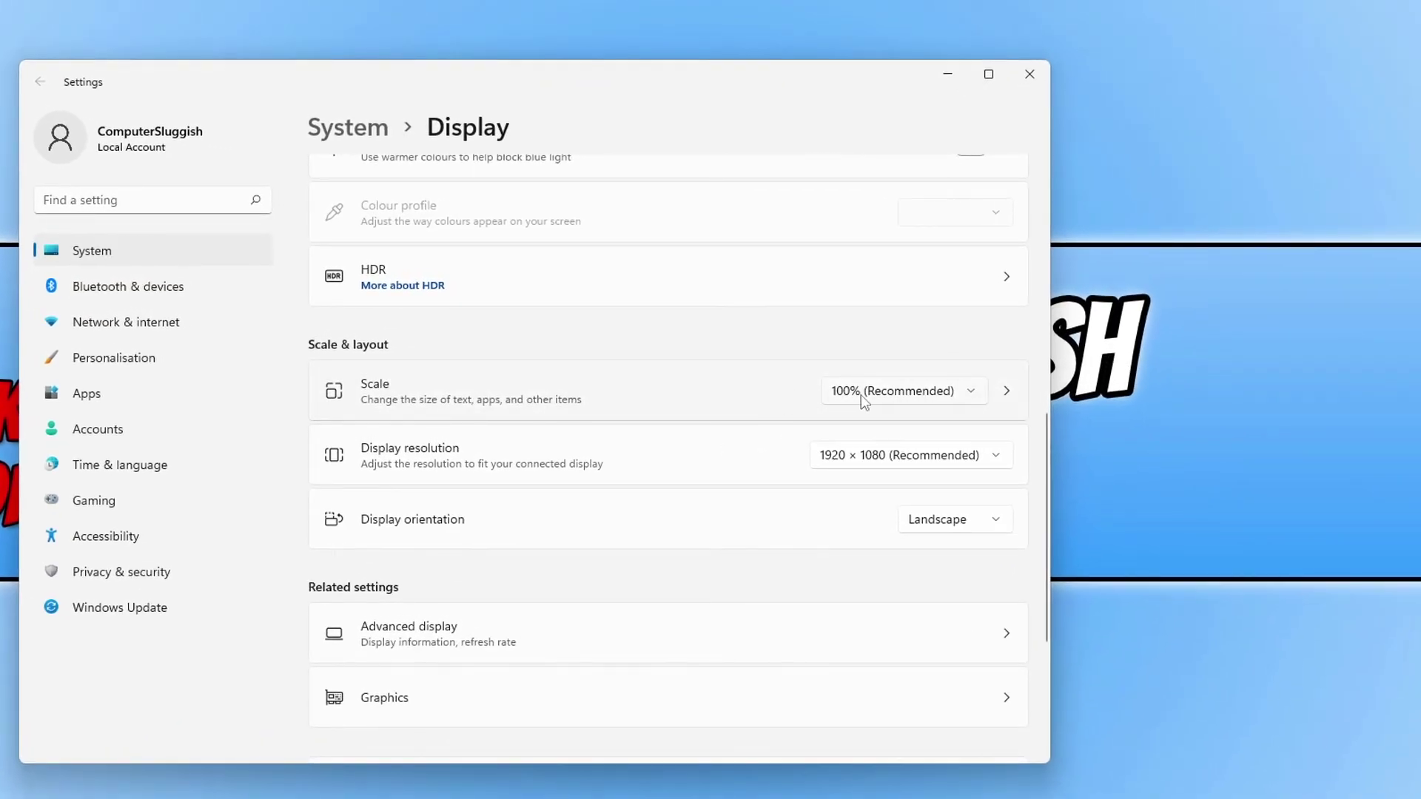
# - Open the Scale dropdown showing 100%, 125%, 150% and 175%
pyautogui.click(861, 396)
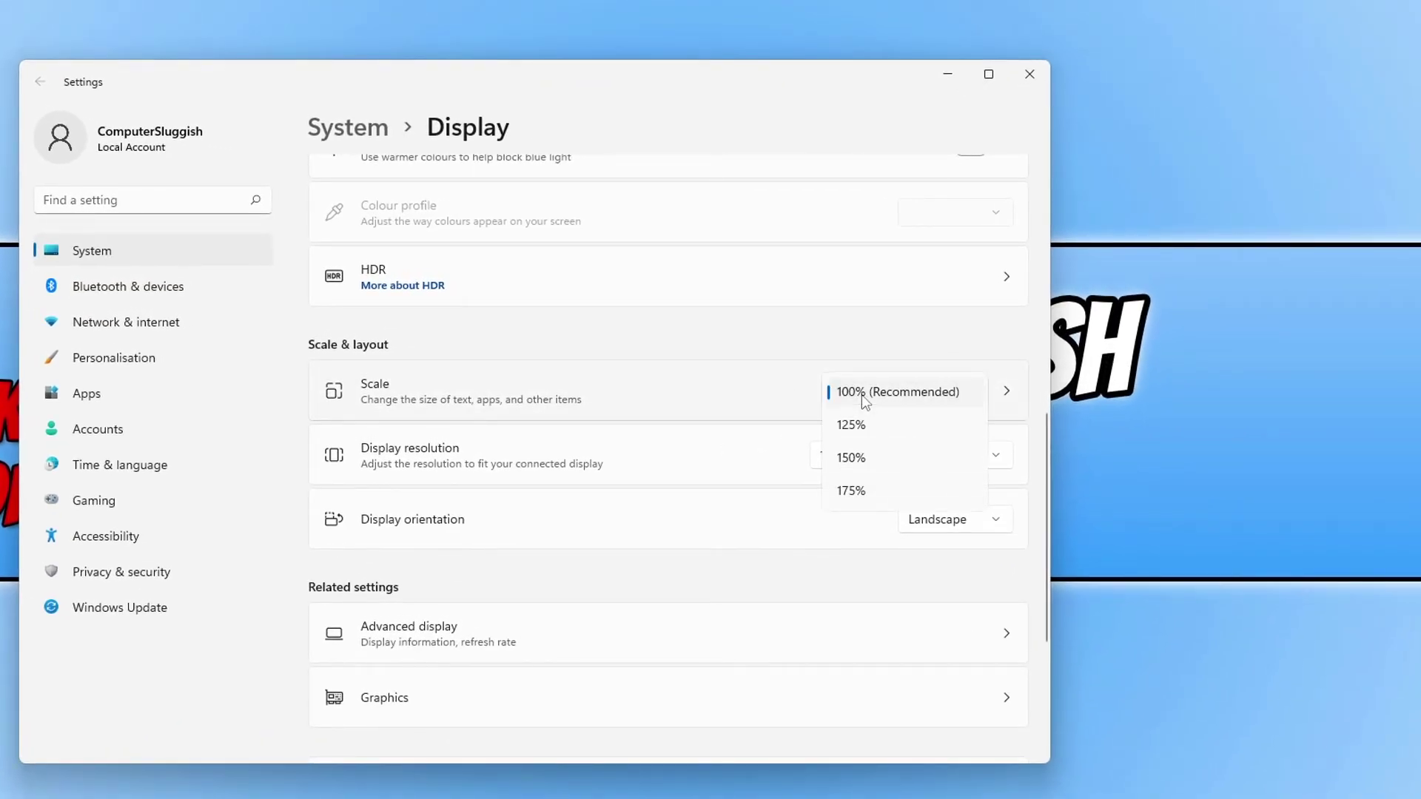